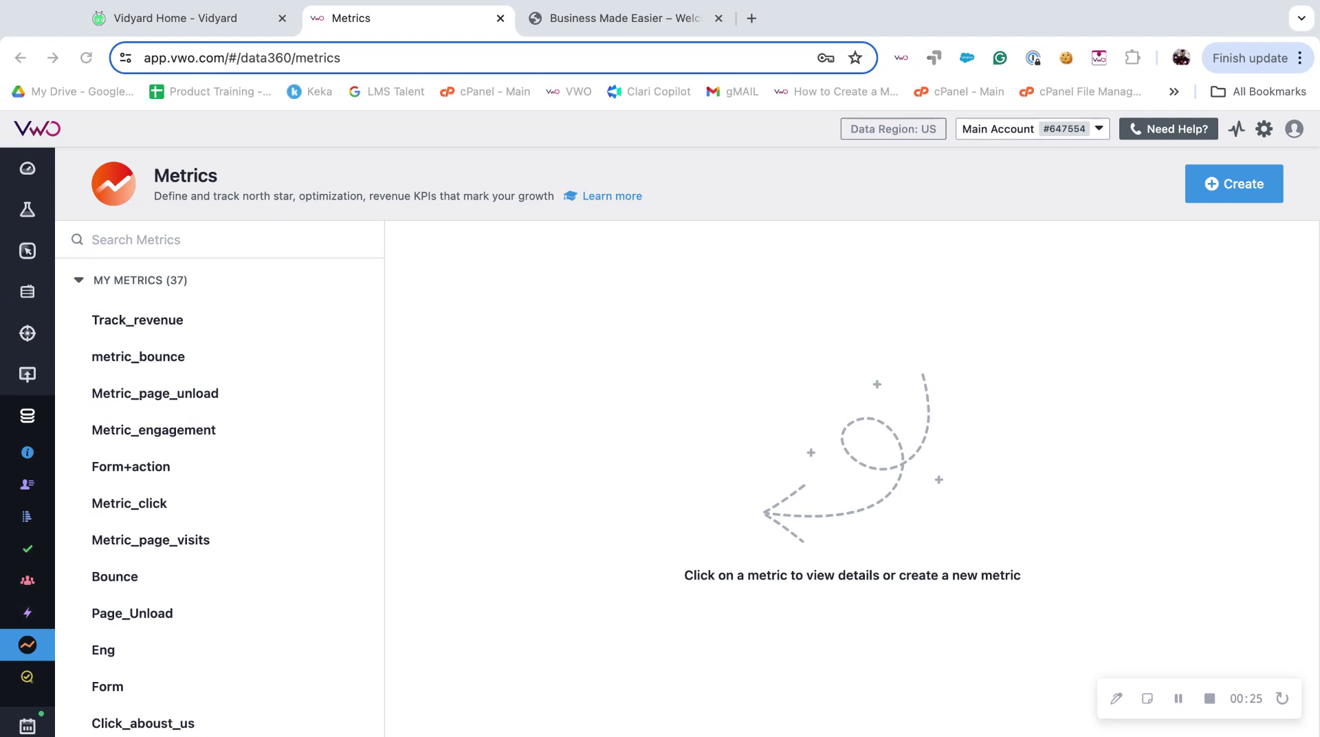
Show the Track_revenue definition: Price on Successful Transaction, first value per visitor, as currency
{"action": "left_click", "coordinate": [260, 323]}
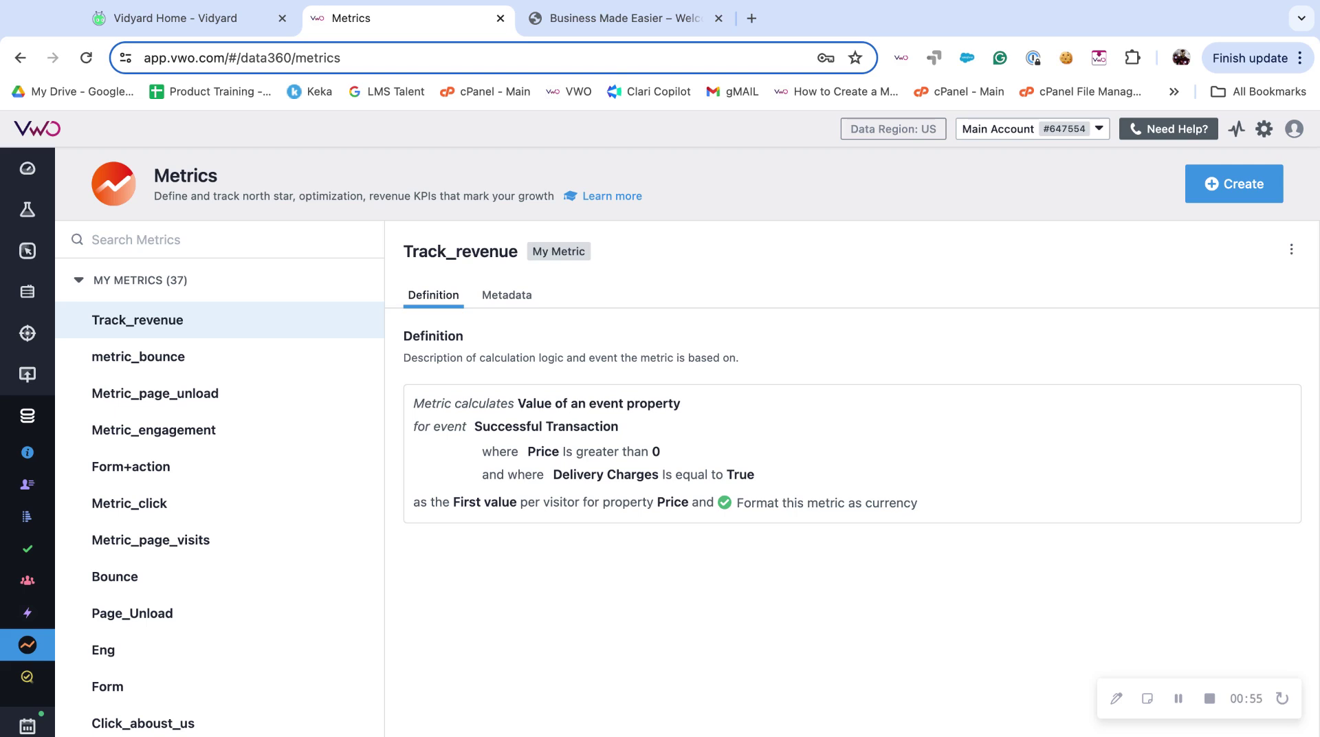
Edit Track_revenue and save it unchanged to get the updated-successfully confirmation
{"action": "left_click", "coordinate": [1291, 249]}
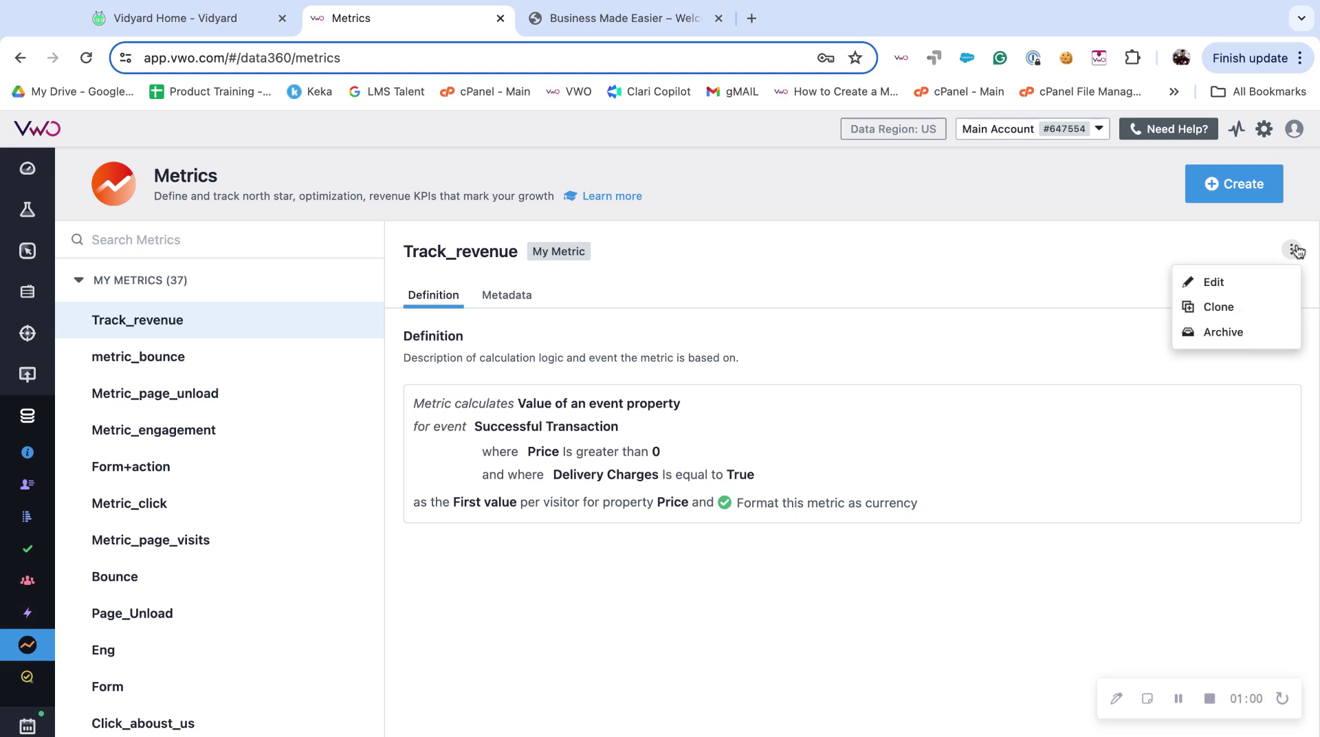
{"action": "left_click", "coordinate": [1283, 294]}
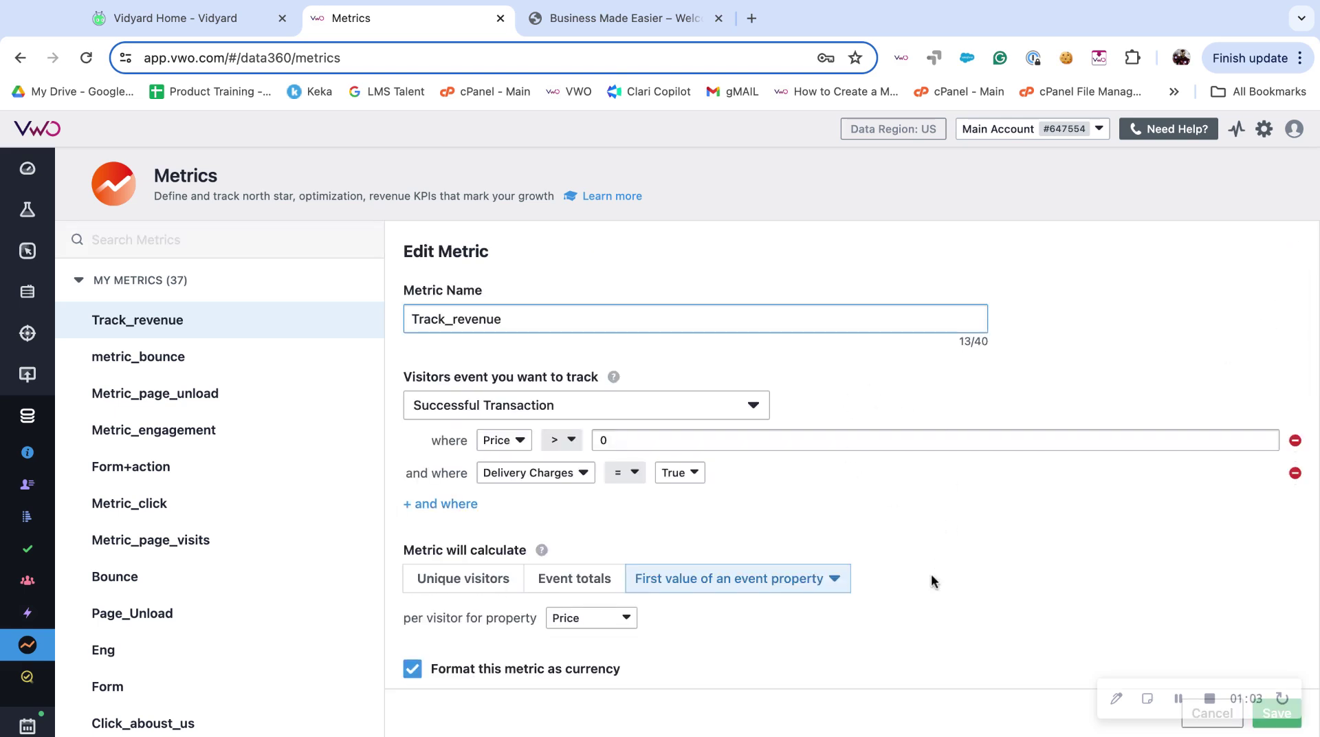
{"action": "scroll", "coordinate": [930, 577], "scroll_direction": "down", "scroll_amount": 1}
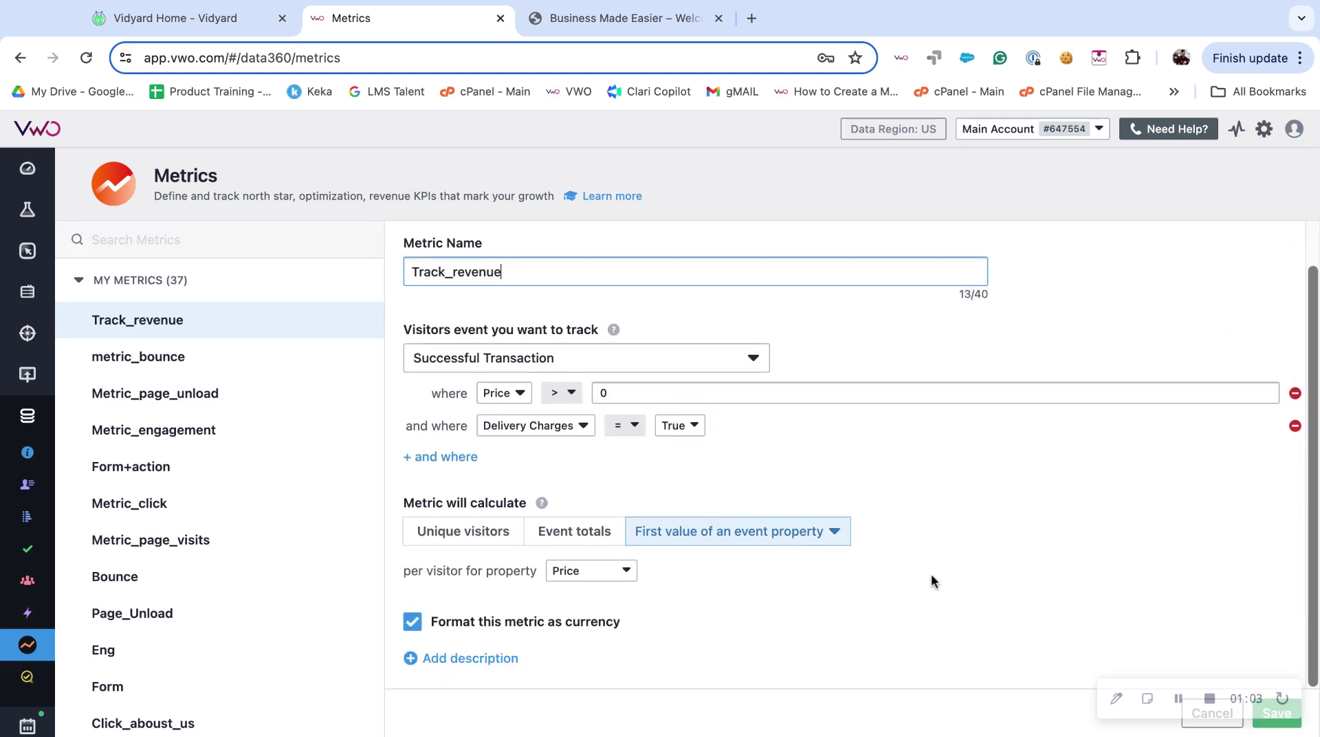
{"action": "left_click", "coordinate": [1264, 719]}
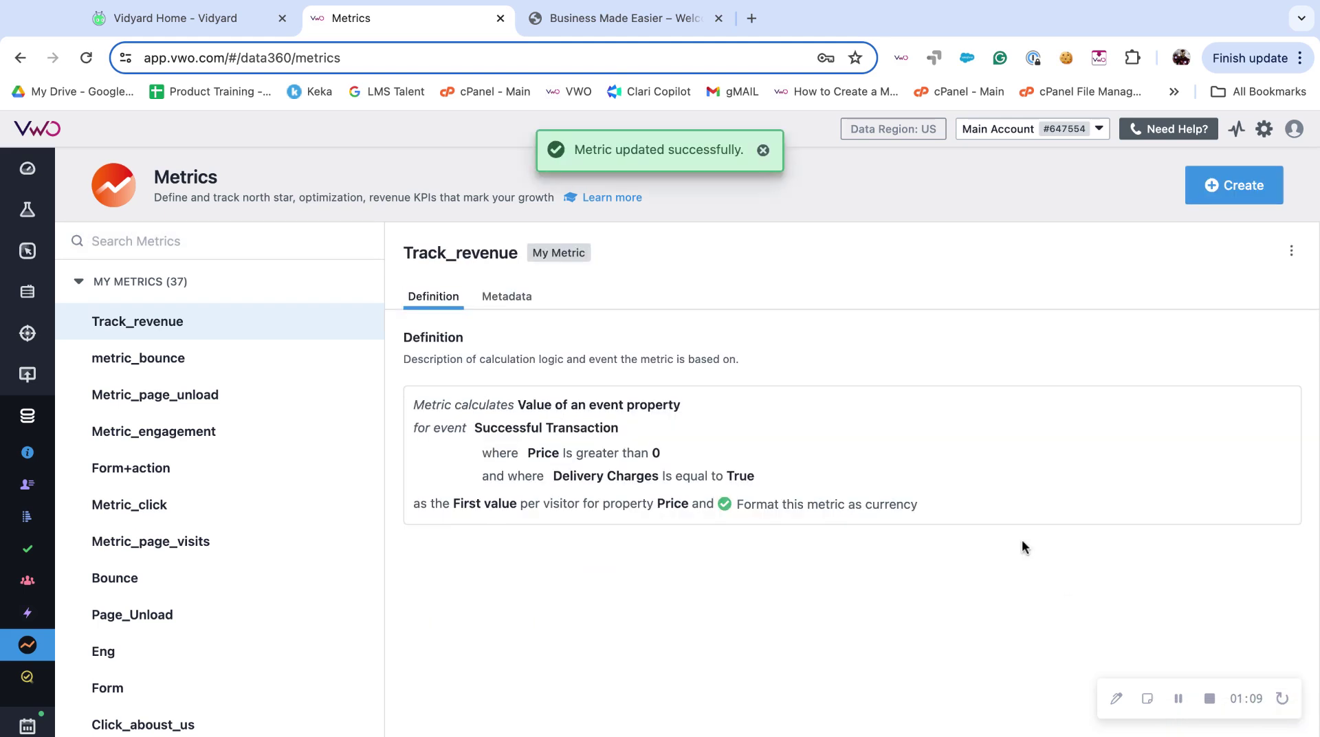
Clone Track_revenue, then cancel the Clone Metric form so the library stays at 37 metrics
{"action": "left_click", "coordinate": [1291, 251]}
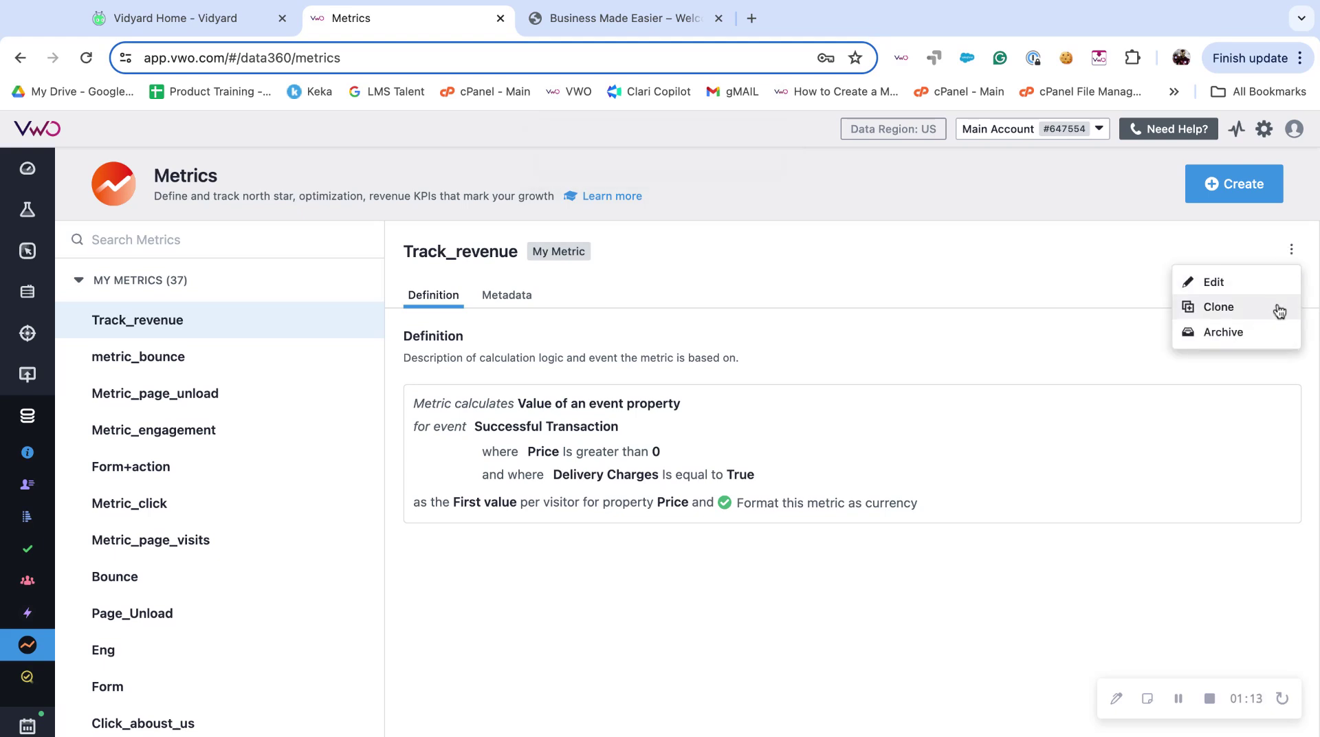
{"action": "left_click", "coordinate": [1279, 310]}
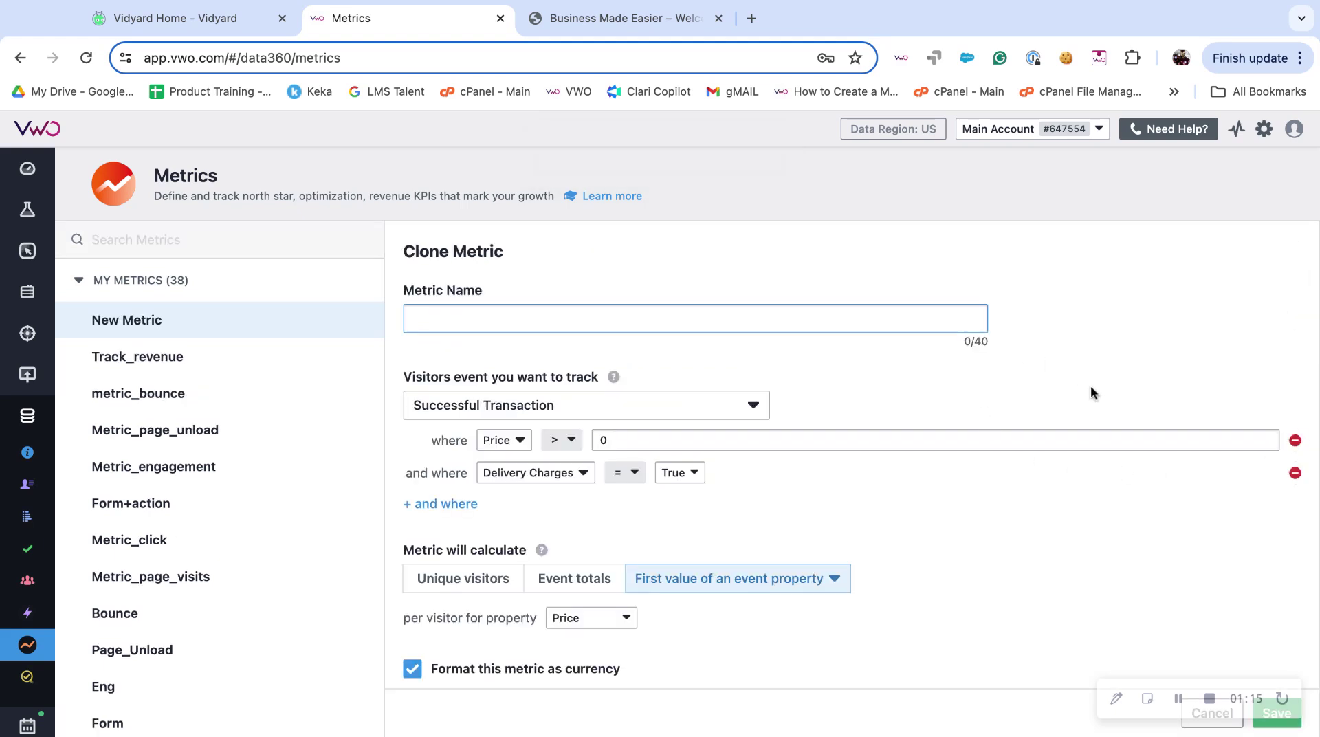
{"action": "scroll", "coordinate": [886, 481], "scroll_direction": "down", "scroll_amount": 1}
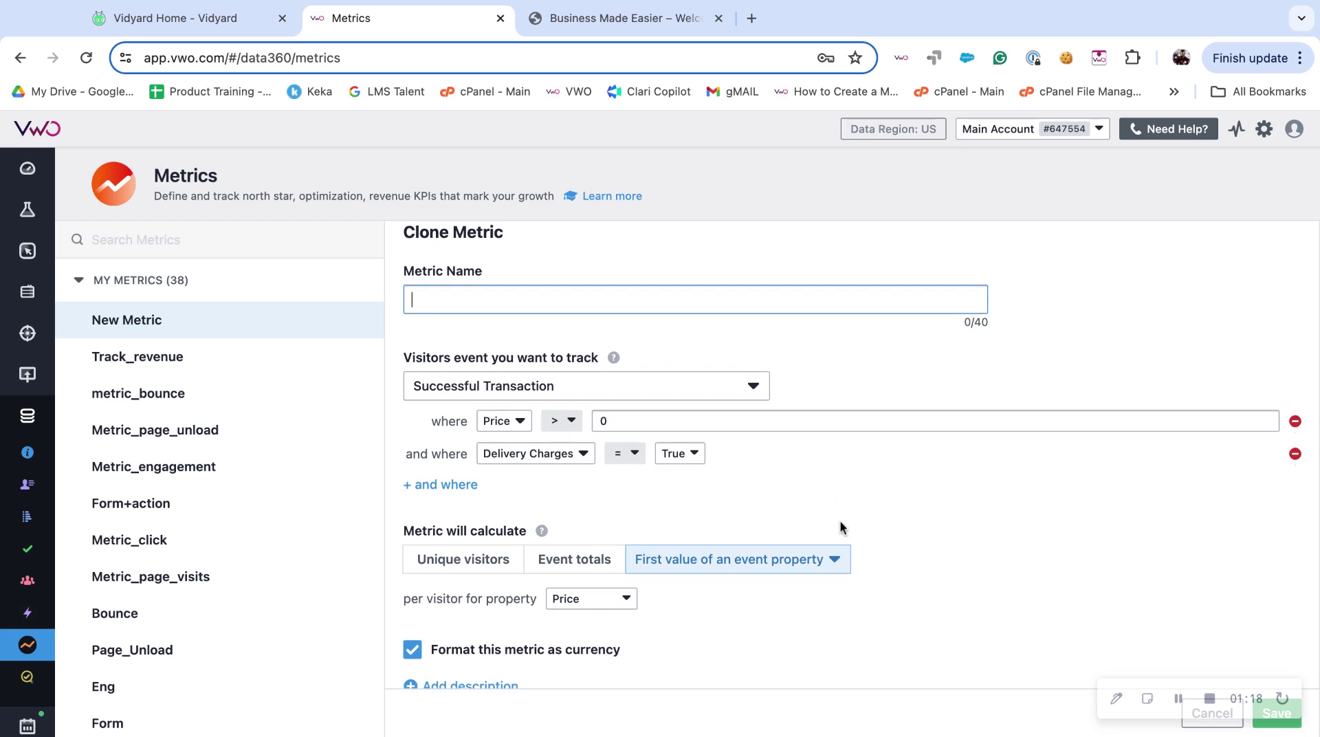
{"action": "scroll", "coordinate": [840, 528], "scroll_direction": "down", "scroll_amount": 1}
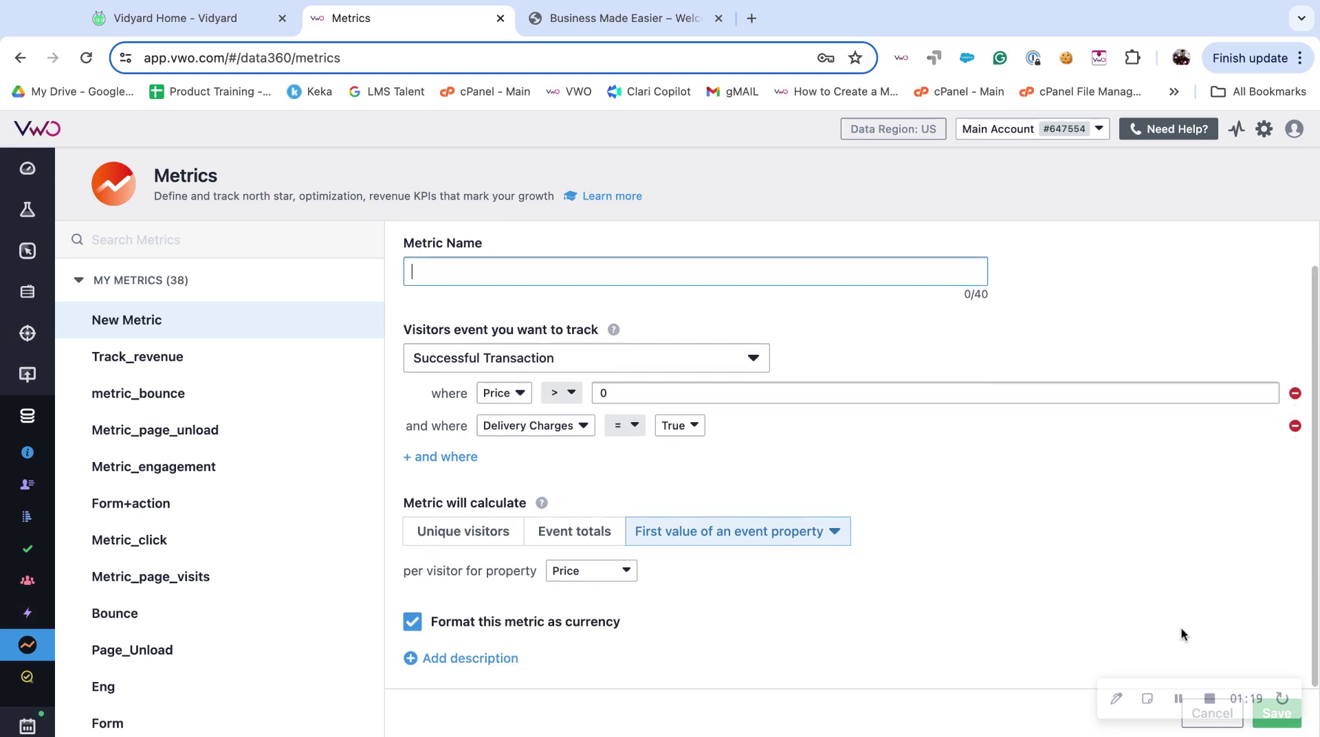
{"action": "left_click", "coordinate": [1227, 725]}
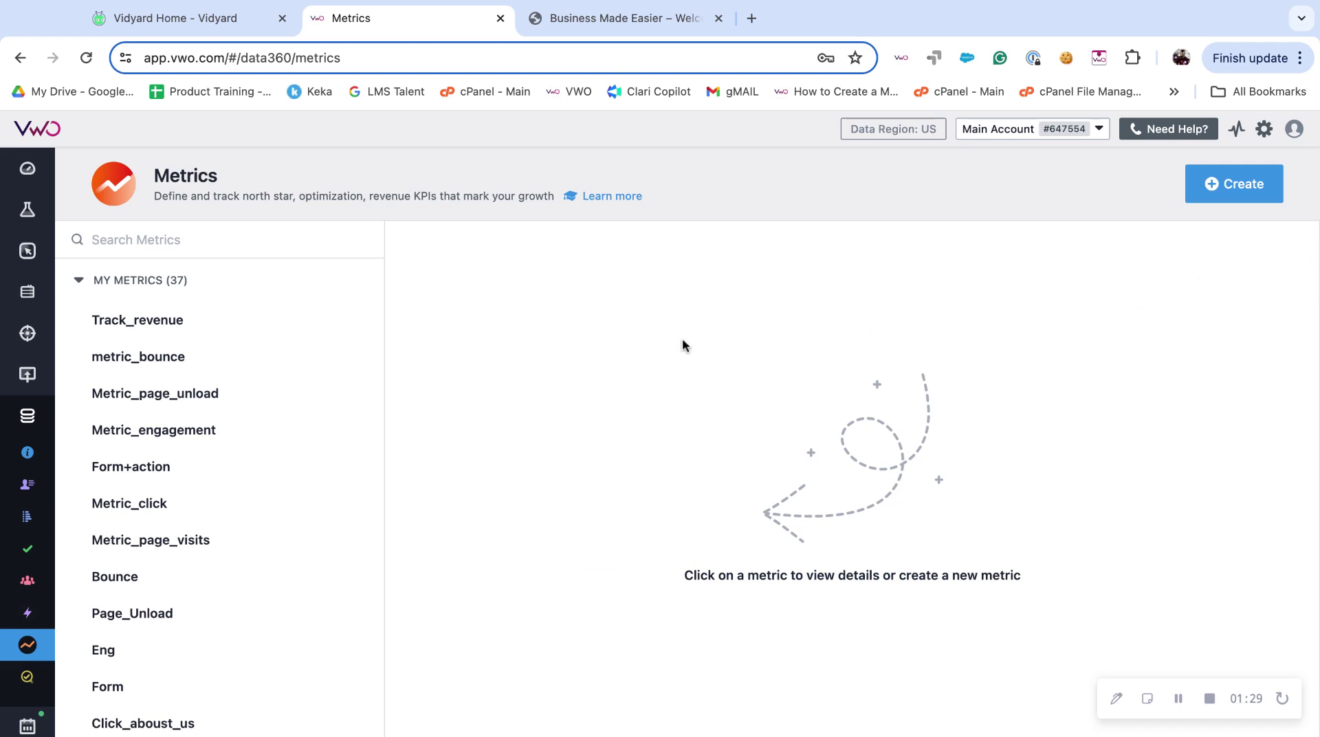
Archive Track_revenue and confirm, leaving 36 entries in My Metrics
{"action": "left_click", "coordinate": [333, 323]}
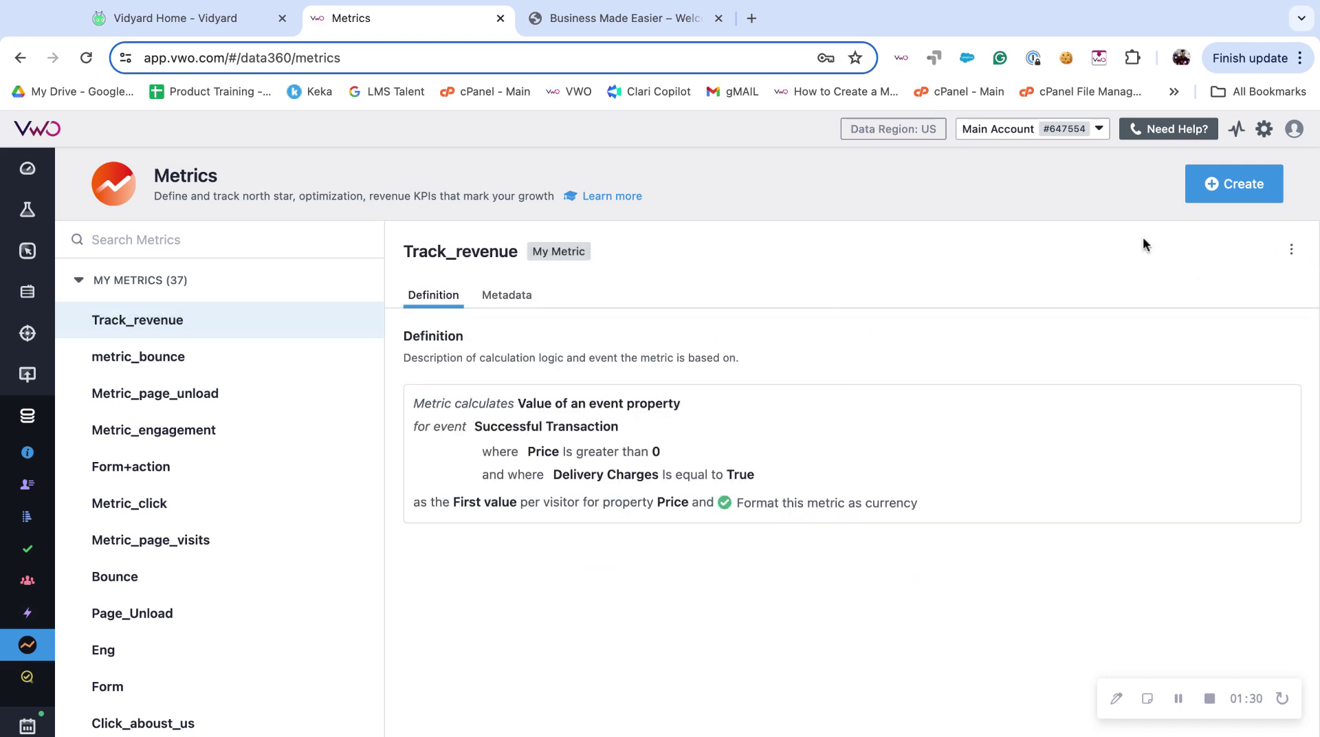
{"action": "left_click", "coordinate": [1291, 250]}
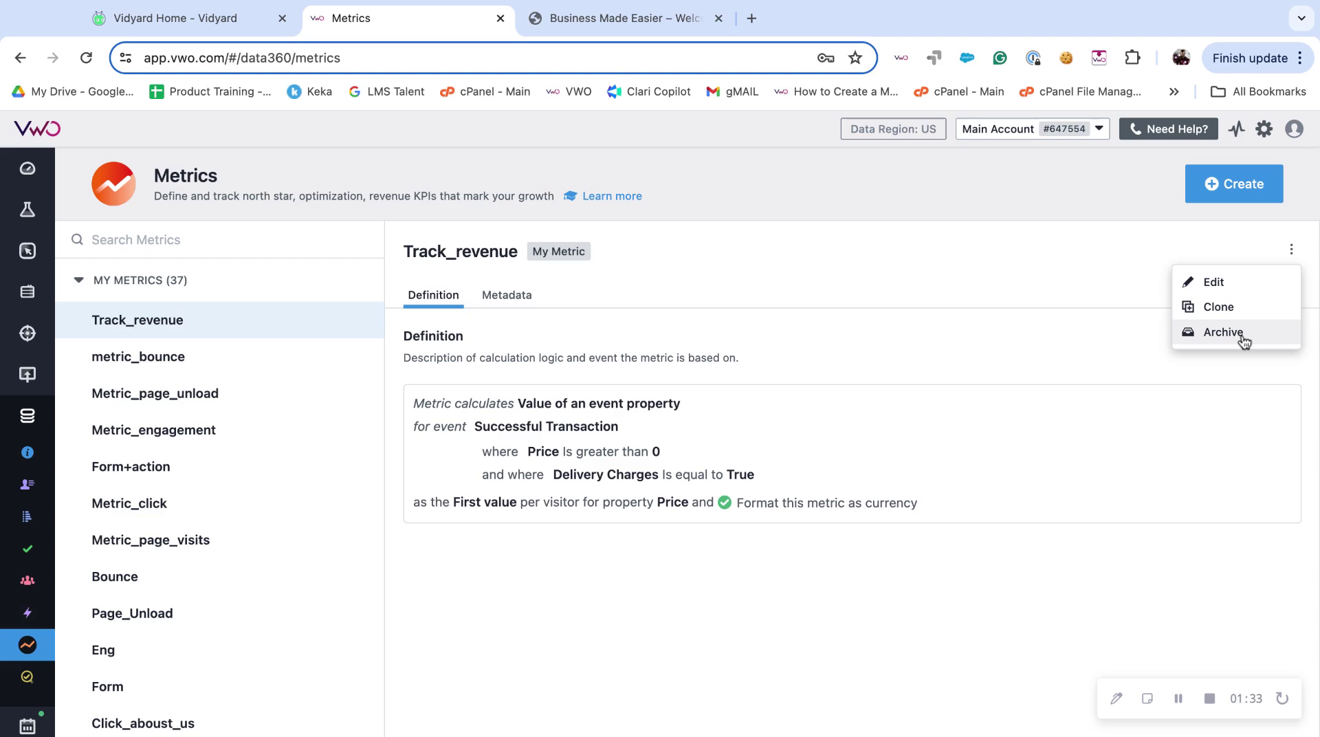
{"action": "left_click", "coordinate": [1264, 340]}
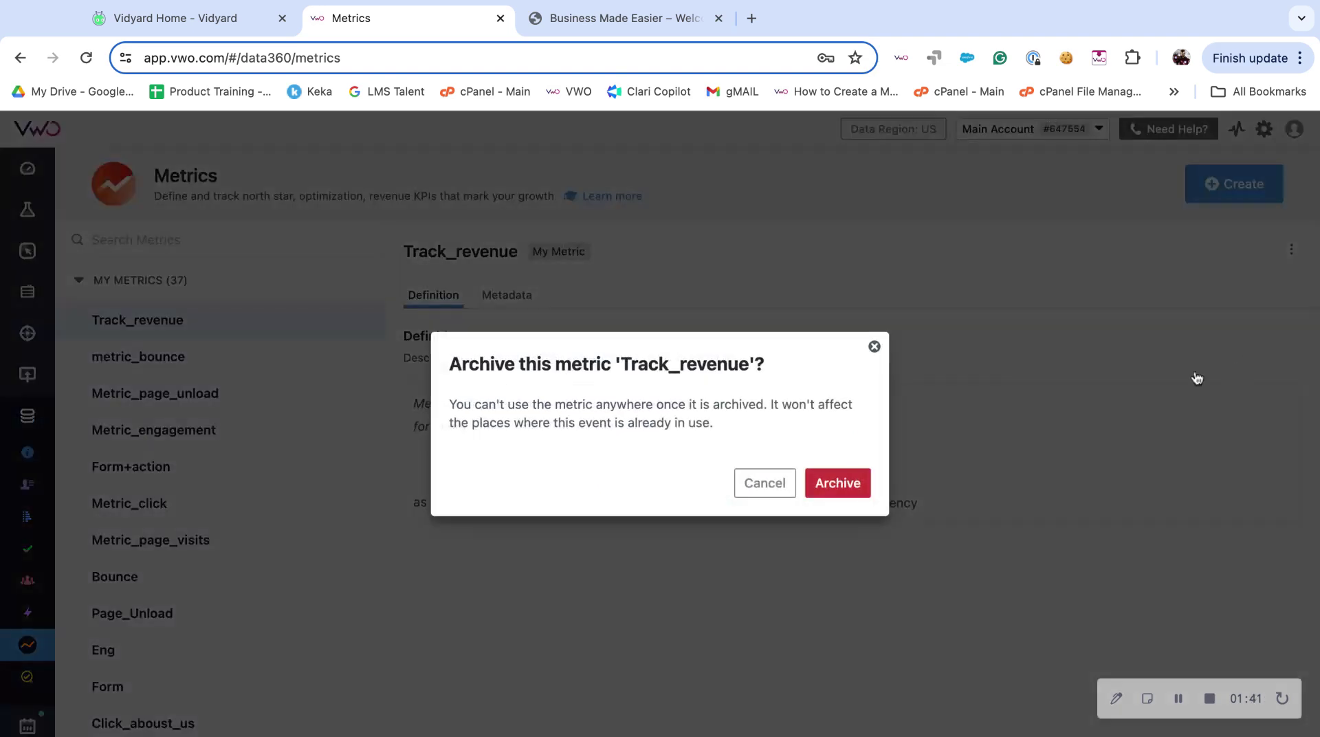
{"action": "left_click", "coordinate": [836, 483]}
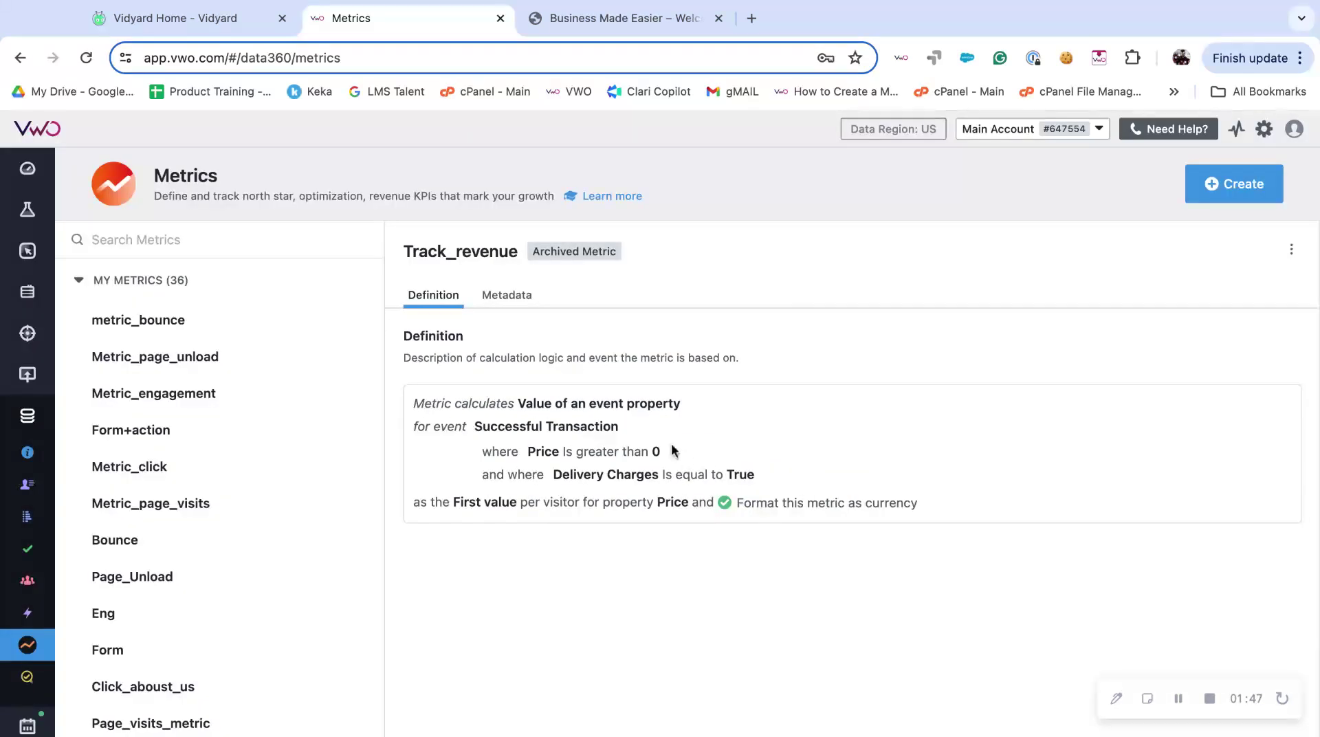
{"action": "scroll", "coordinate": [261, 612], "scroll_direction": "down", "scroll_amount": 5}
{"action": "scroll", "coordinate": [223, 657], "scroll_direction": "down", "scroll_amount": 20}
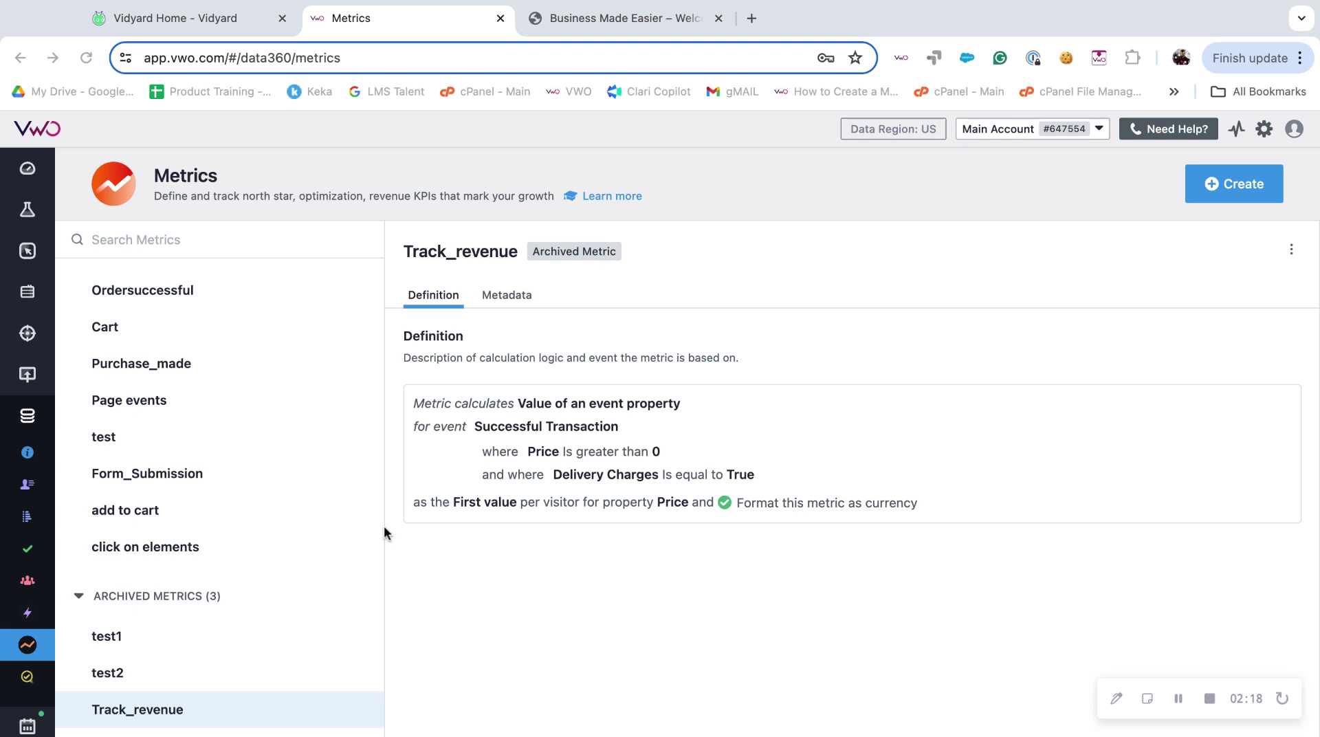
{"action": "scroll", "coordinate": [307, 513], "scroll_direction": "up", "scroll_amount": 10}
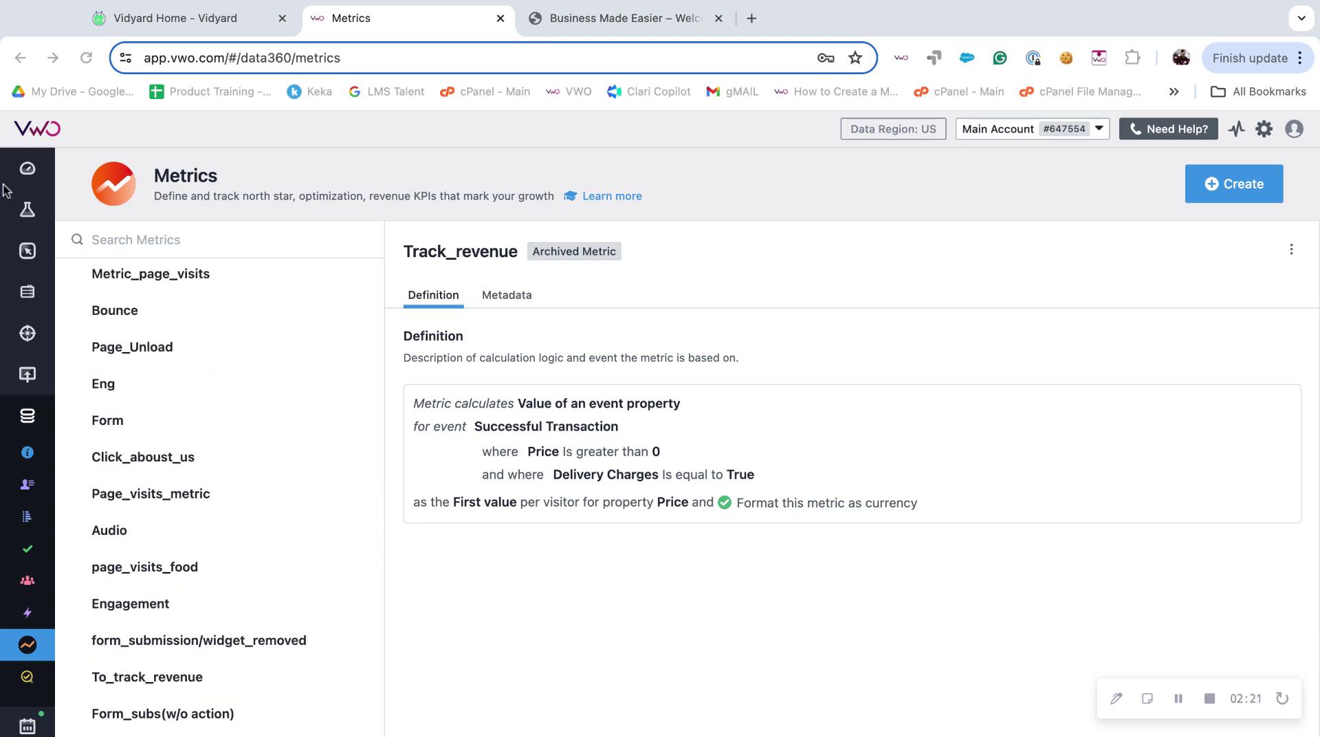
Create a new A/B test from Testing > A/B, producing Campaign 38
{"action": "left_click", "coordinate": [76, 209]}
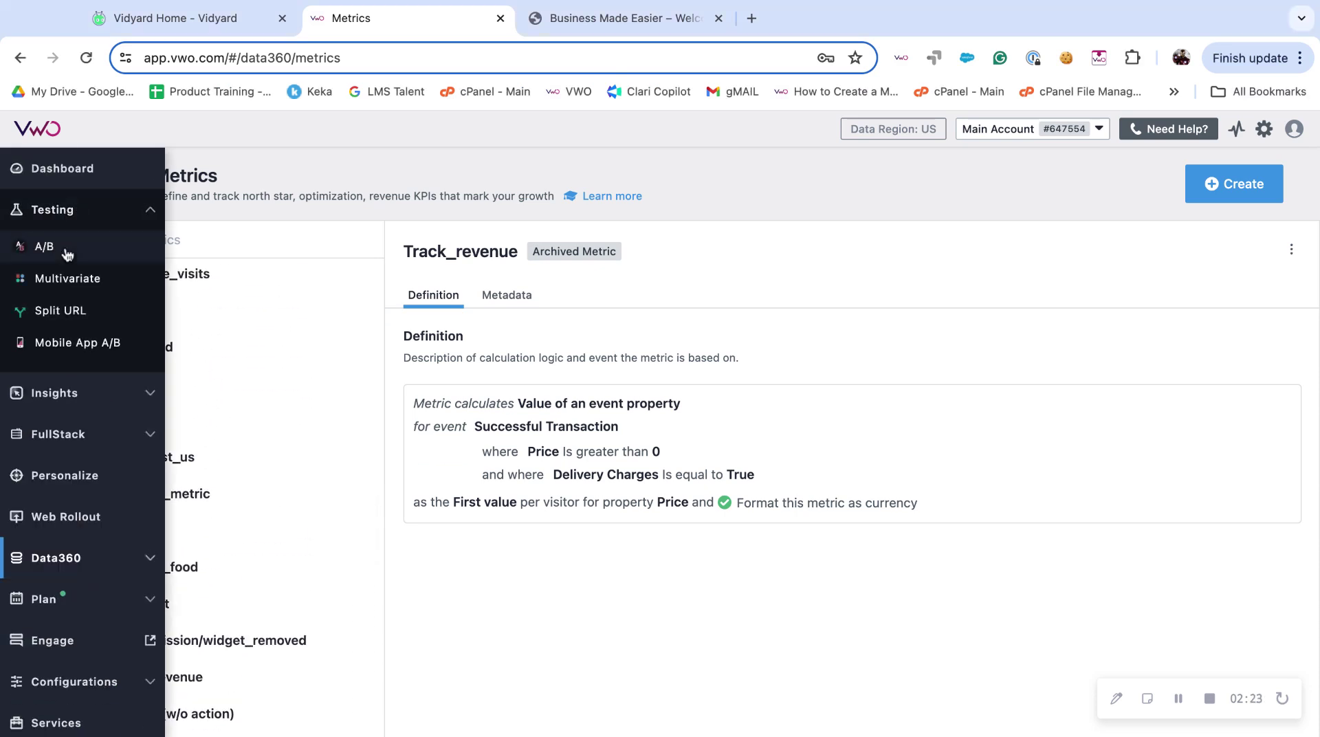
{"action": "left_click", "coordinate": [67, 253]}
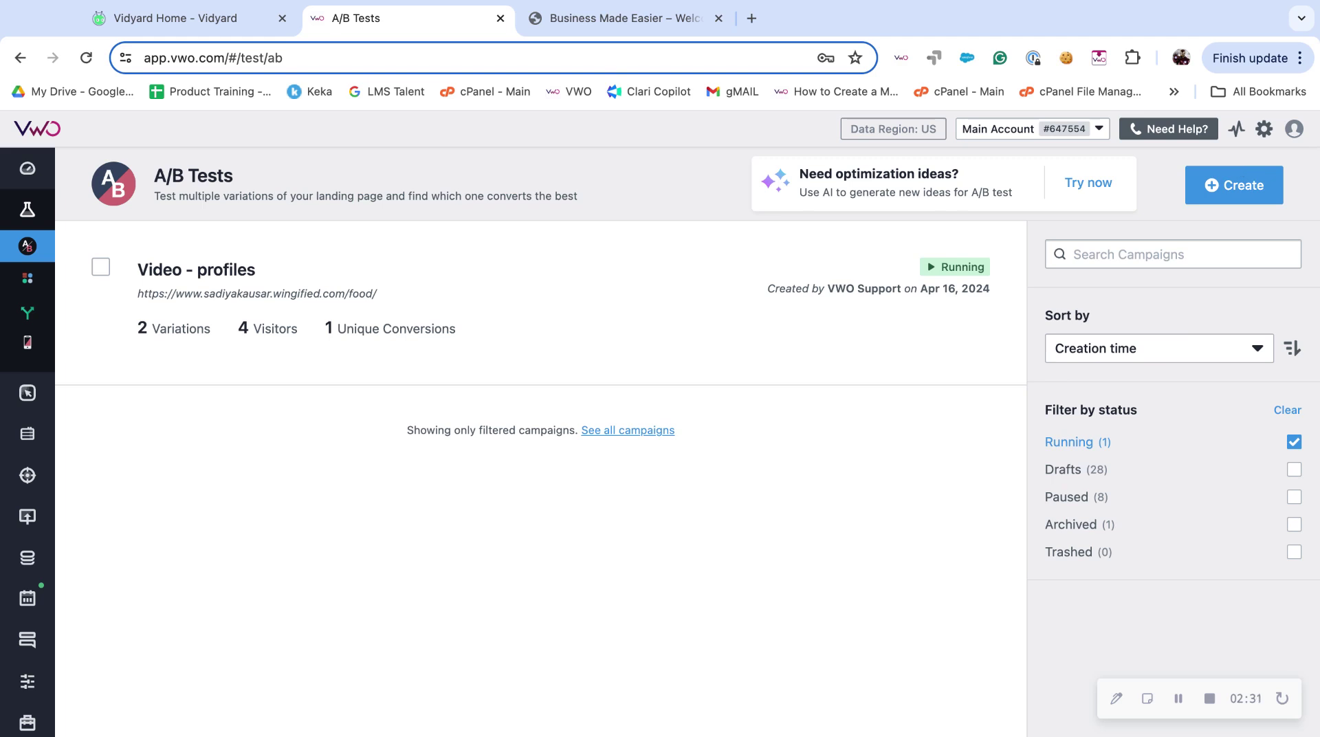
{"action": "left_click", "coordinate": [1231, 187]}
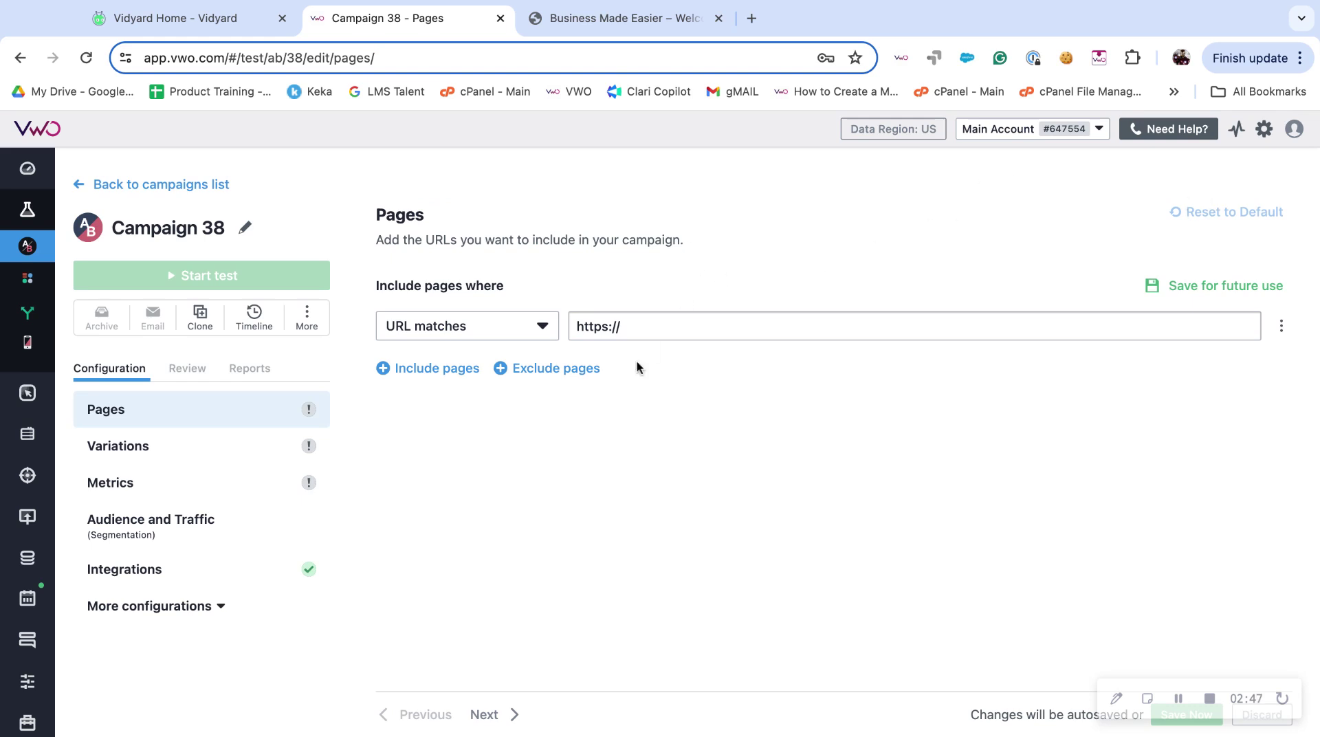
{"action": "triple_click", "coordinate": [591, 326]}
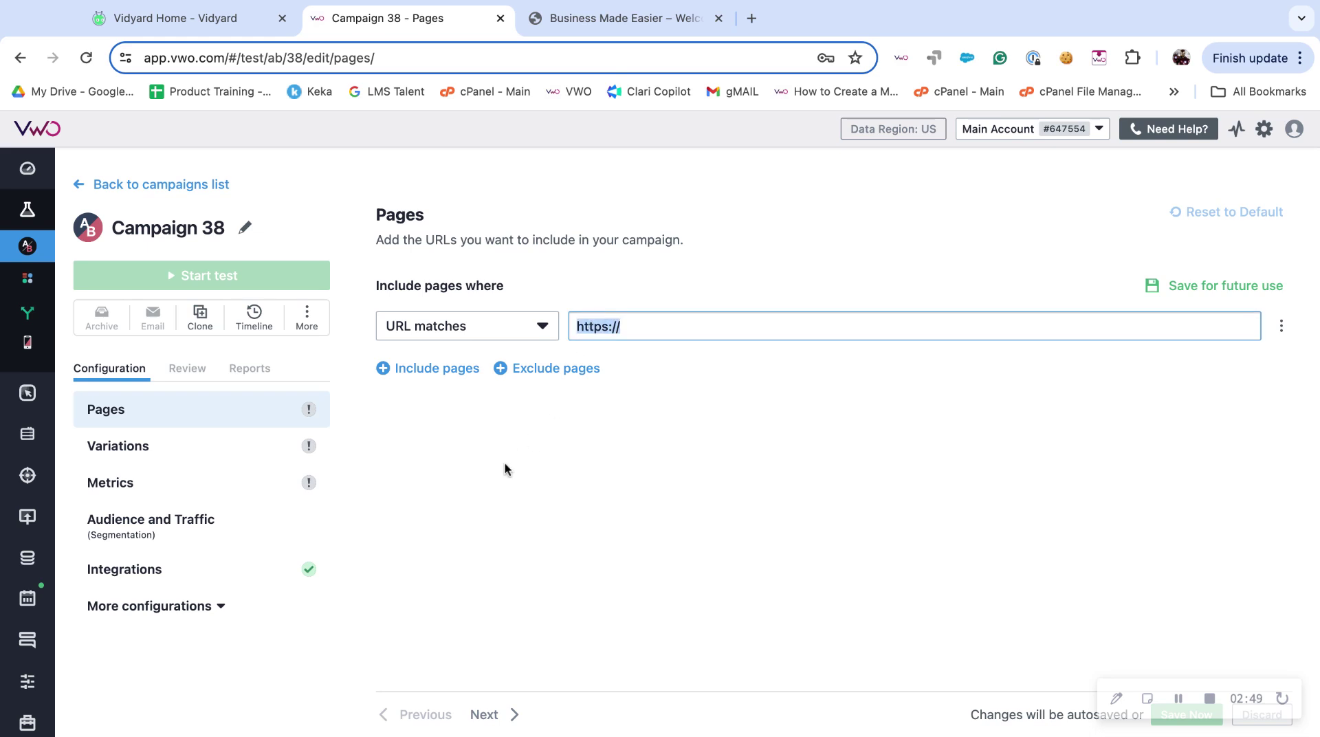
{"action": "left_click", "coordinate": [250, 456]}
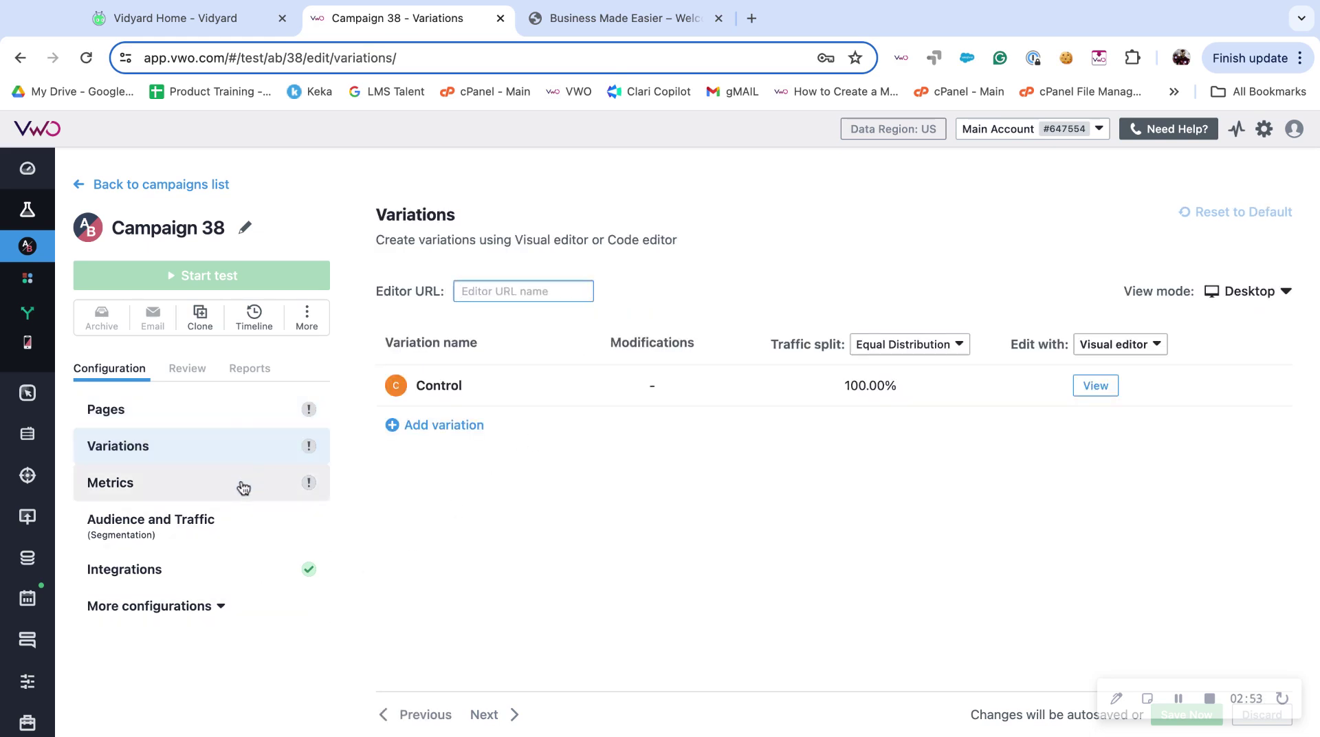
{"action": "left_click", "coordinate": [243, 488]}
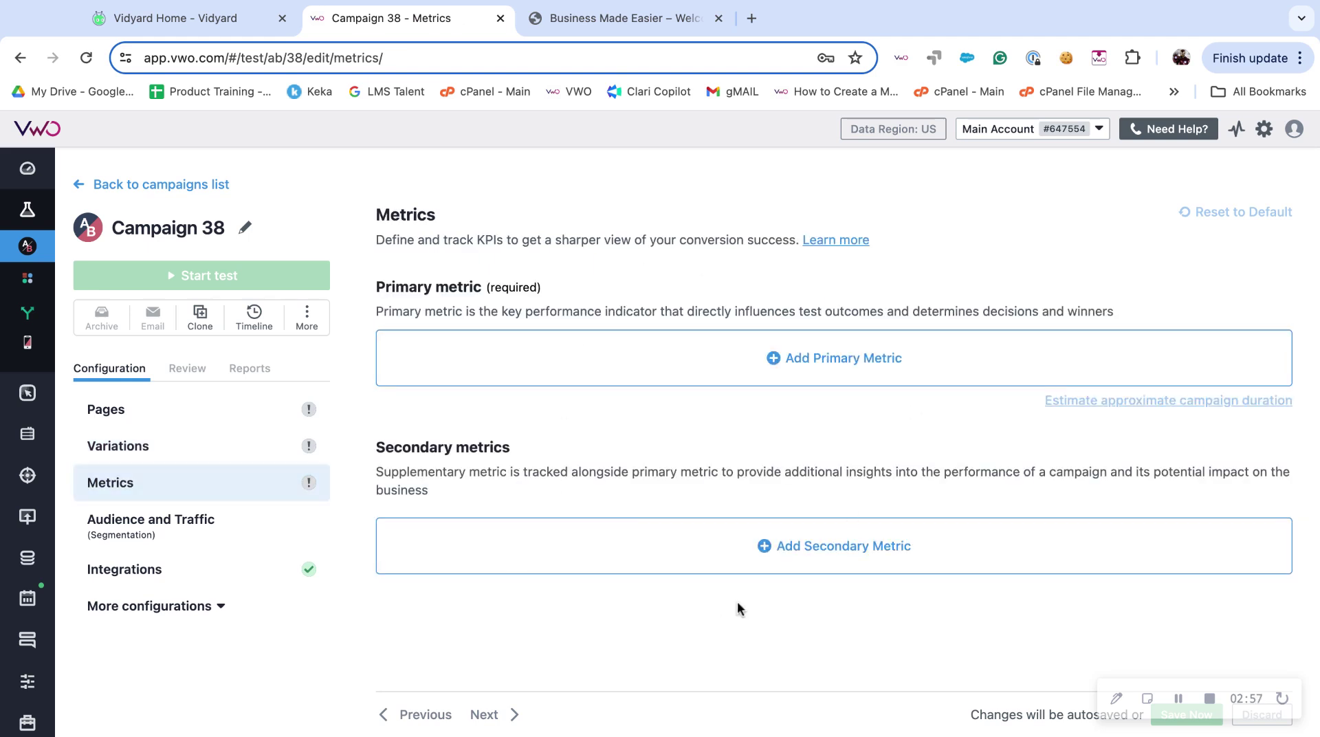
Pick metric_bounce as primary, tick Metric_page_unload and Metric_engagement as secondary, then search 'metric'
{"action": "left_click", "coordinate": [788, 358]}
{"action": "left_click", "coordinate": [636, 433]}
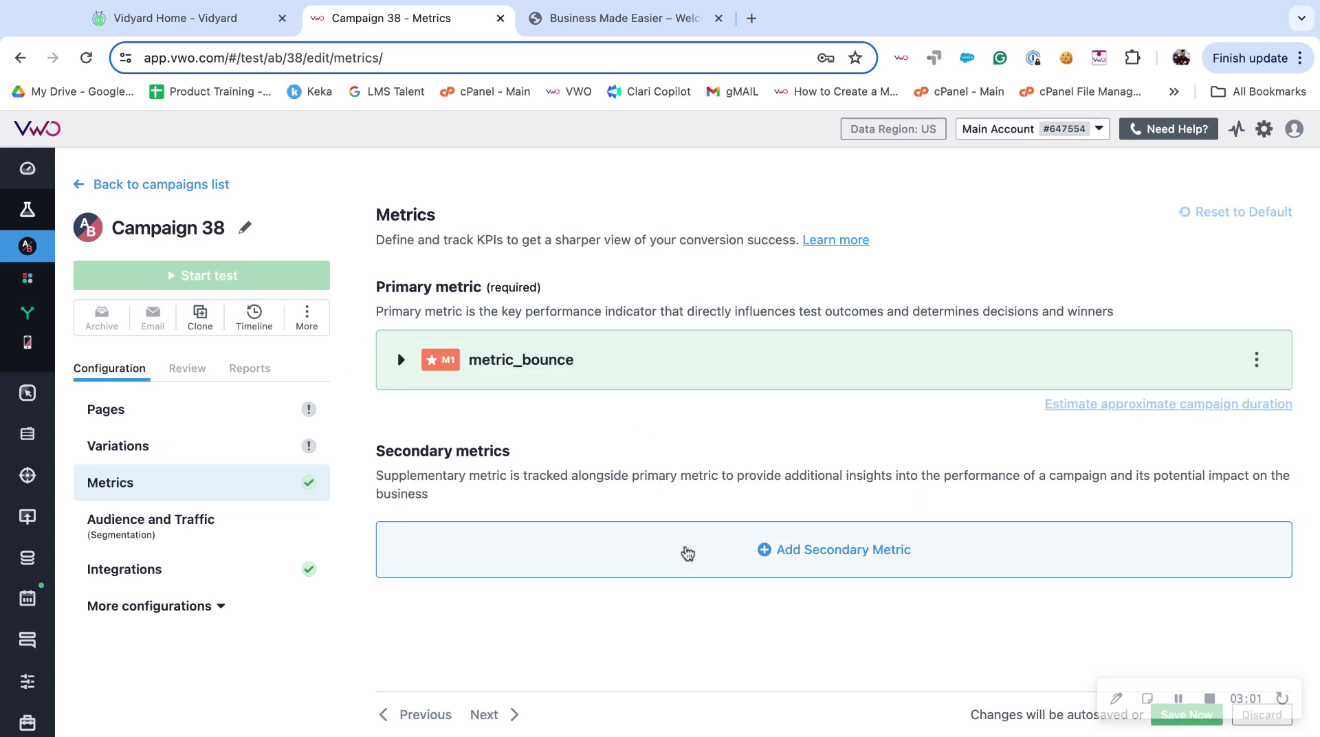
{"action": "left_click", "coordinate": [789, 548]}
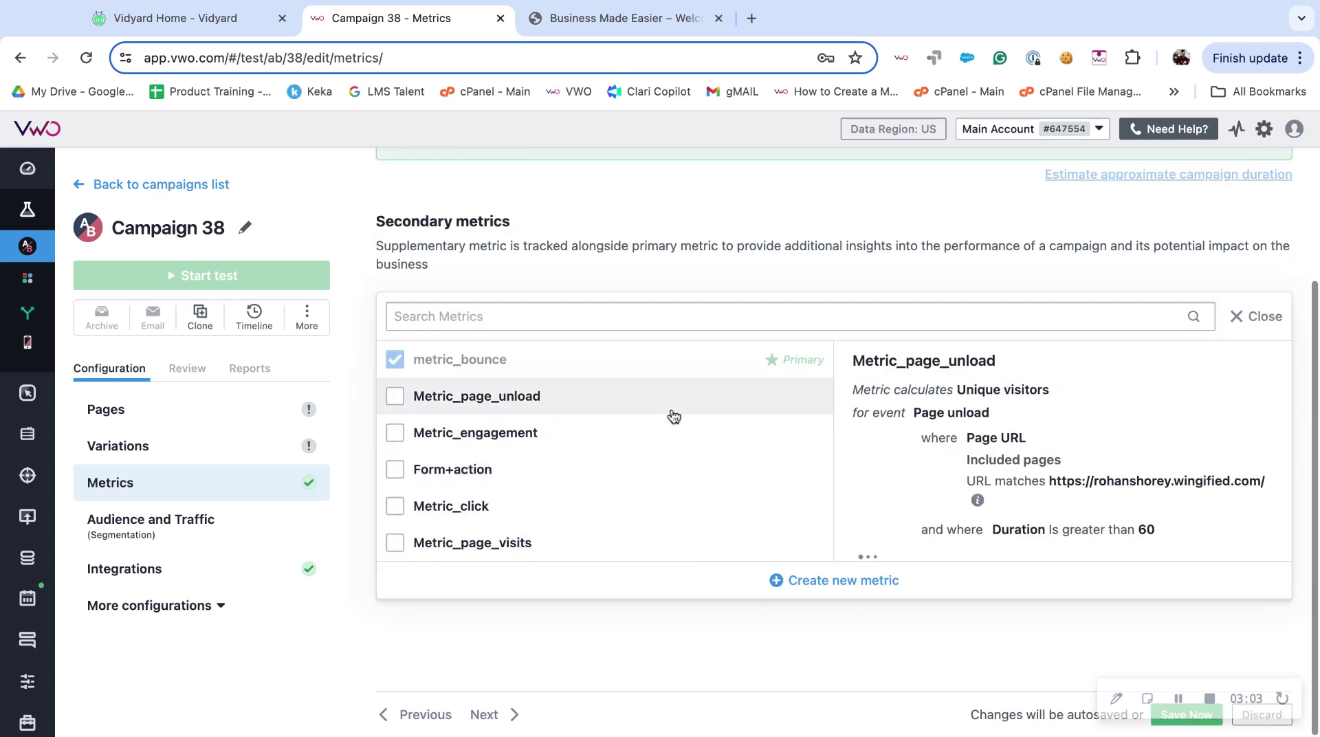
{"action": "left_click", "coordinate": [674, 416]}
{"action": "left_click", "coordinate": [674, 432]}
{"action": "scroll", "coordinate": [674, 506], "scroll_direction": "up", "scroll_amount": 2}
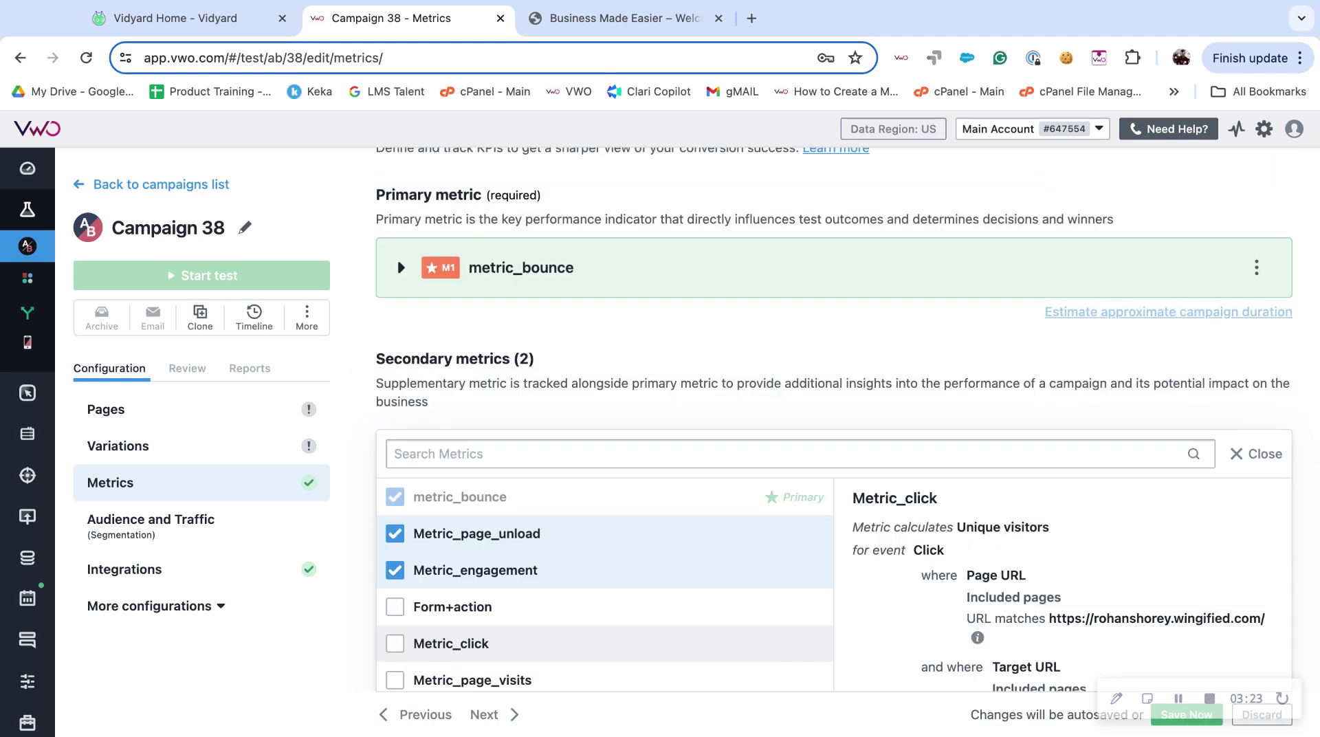
{"action": "scroll", "coordinate": [674, 215], "scroll_direction": "up", "scroll_amount": 2}
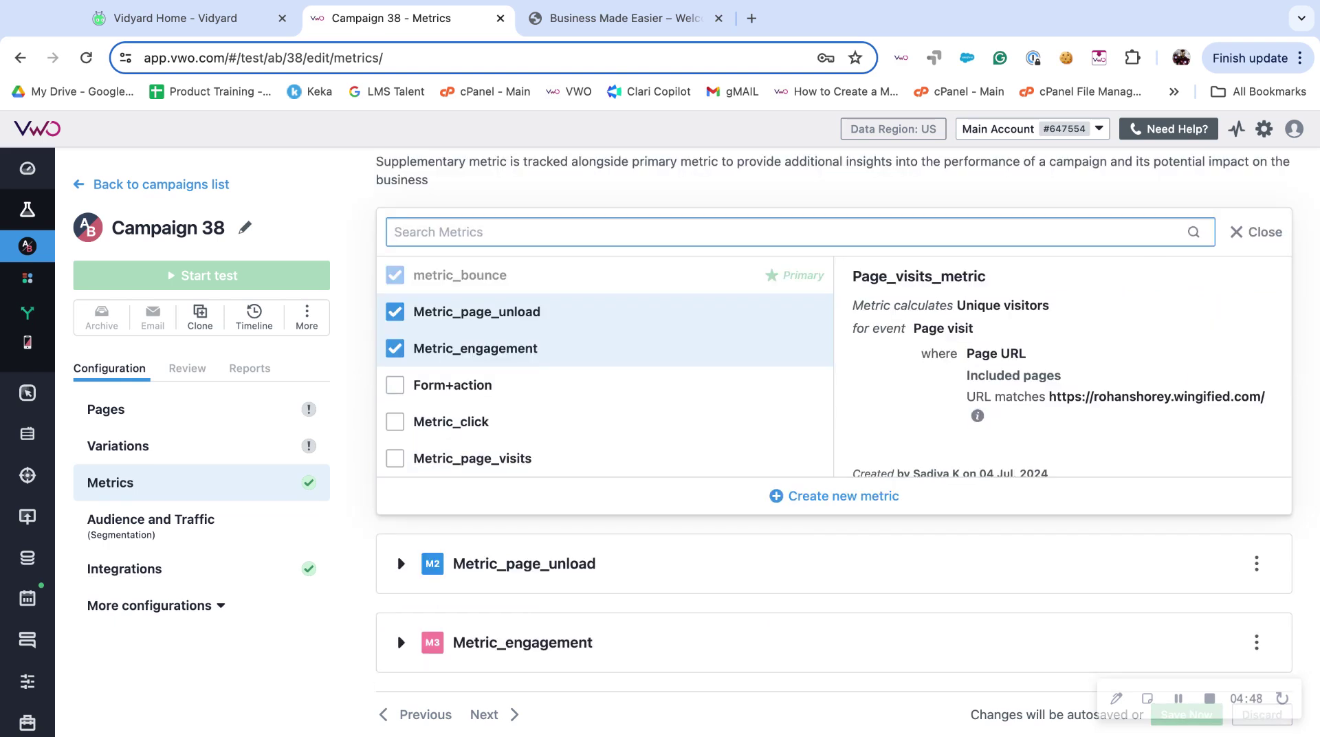
{"action": "type", "text": "metric"}
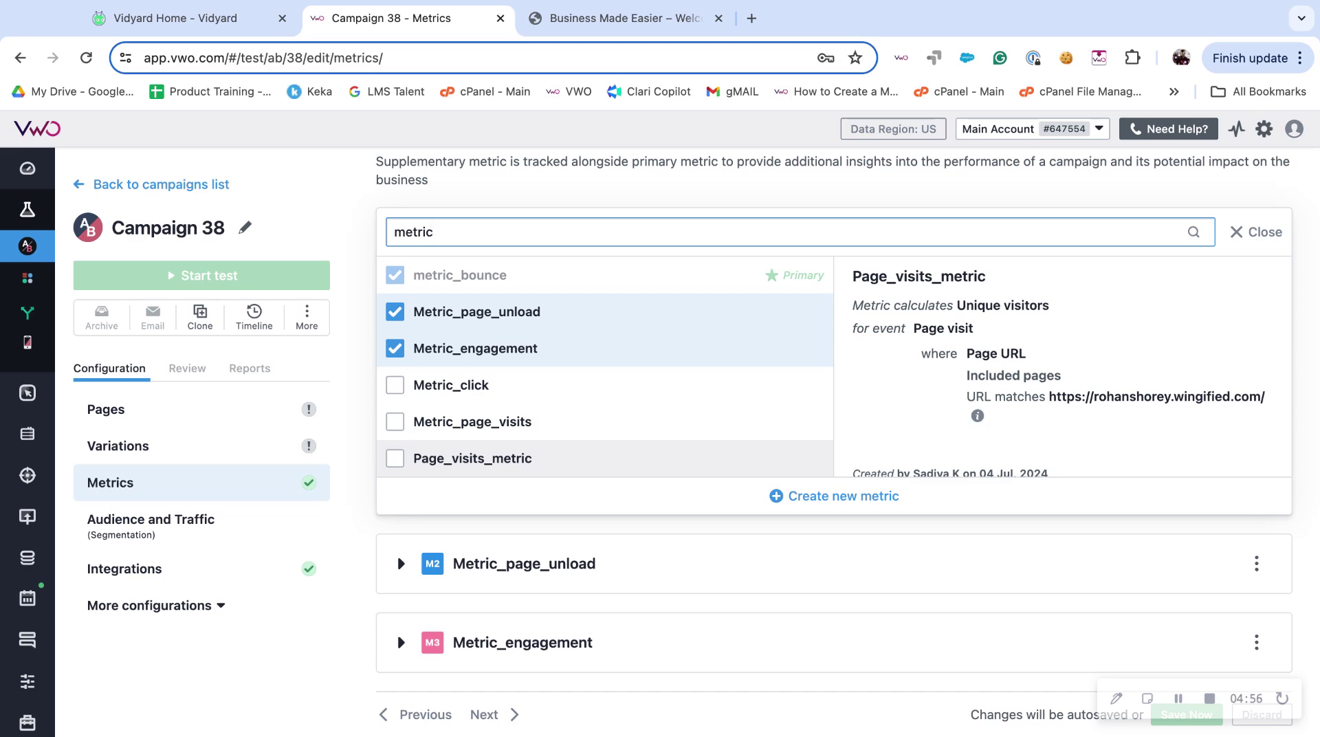
Start a new metric from the picker, keeping the default Page visit event and Unique visitors
{"action": "left_click", "coordinate": [855, 509]}
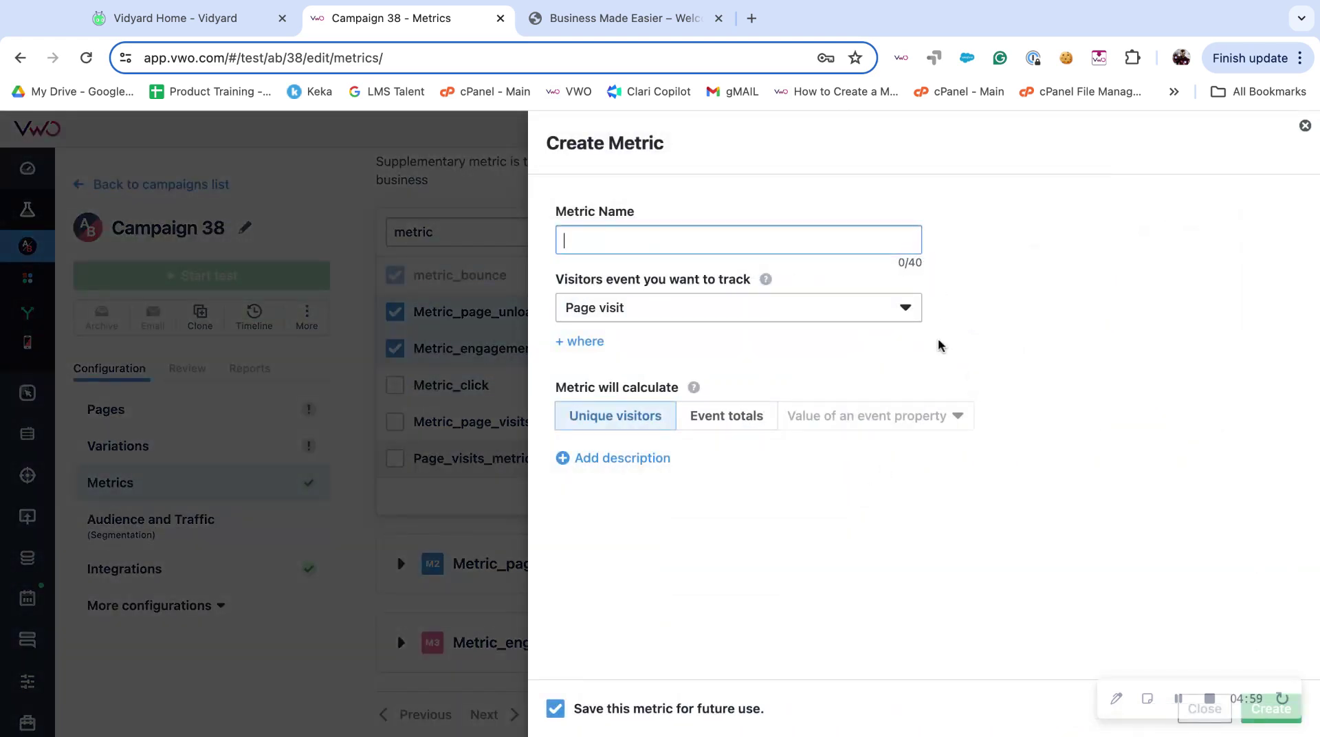
{"action": "left_click", "coordinate": [881, 306]}
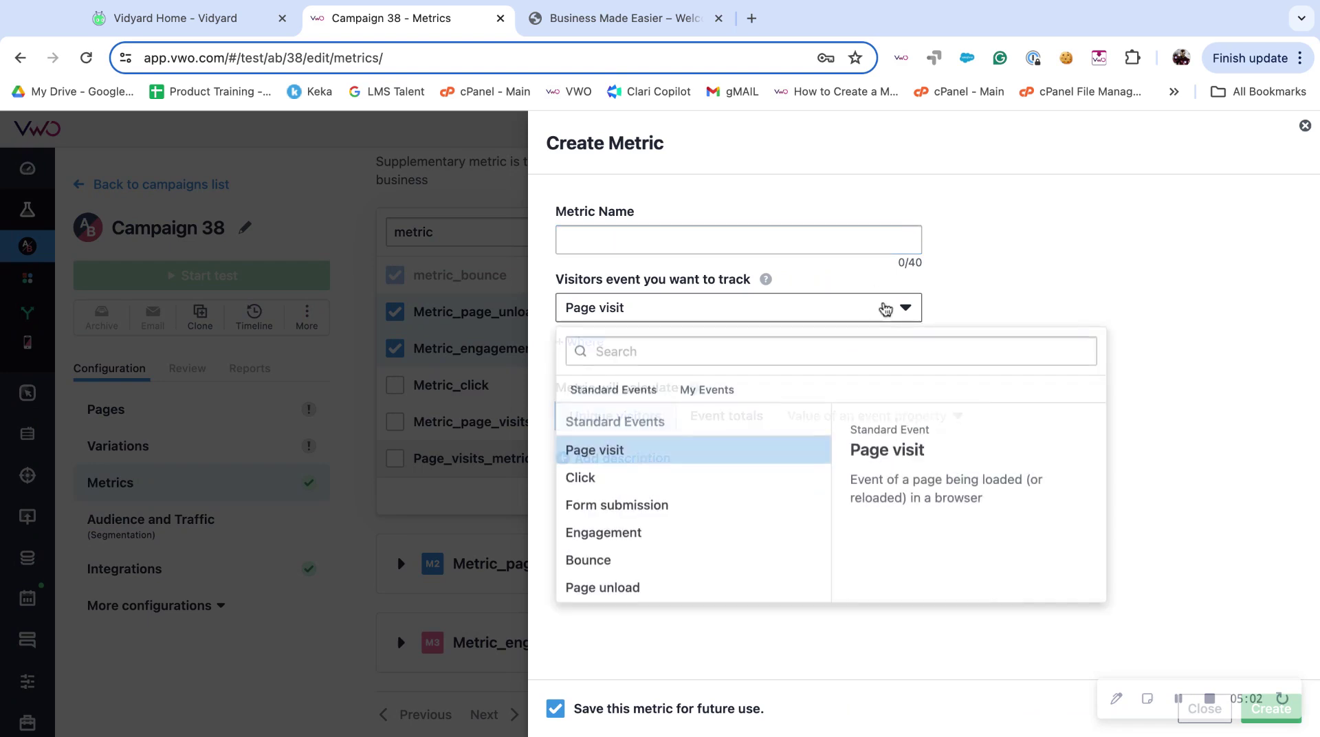
{"action": "left_click", "coordinate": [1129, 522]}
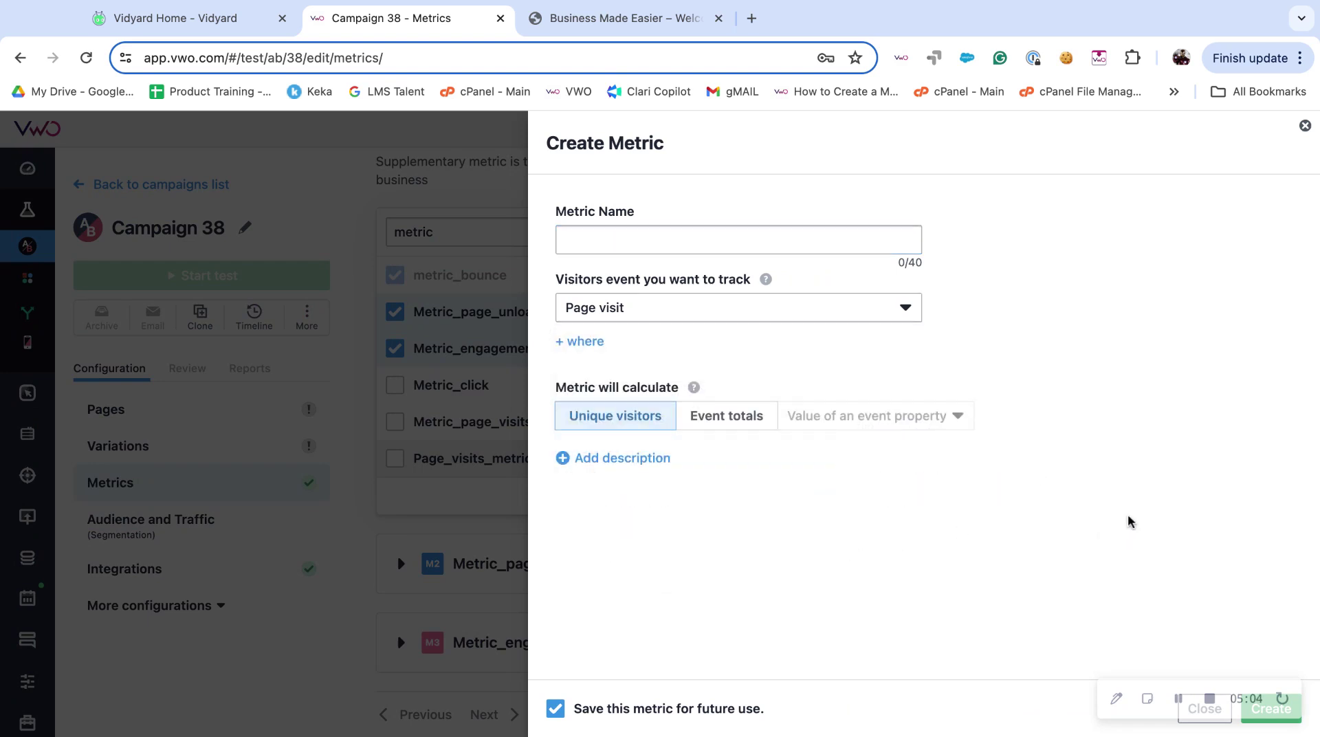